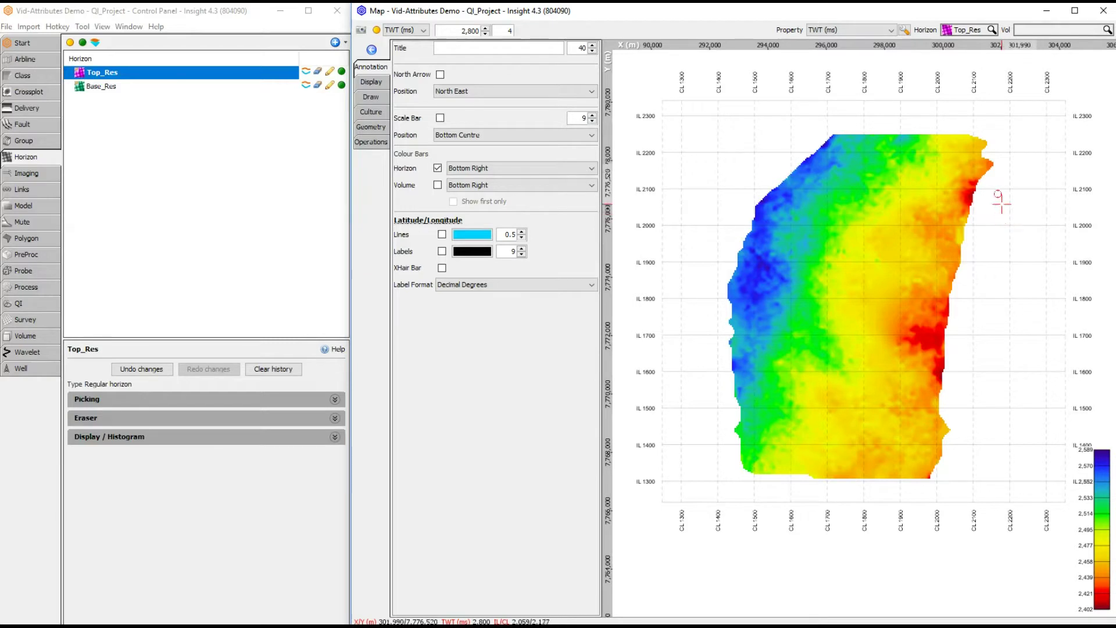
# Step: Keep the Top_Res map on TWT (ms) and set the time/depth conversion Velocity Volume to Interval Velocity
pyautogui.click(884, 31)
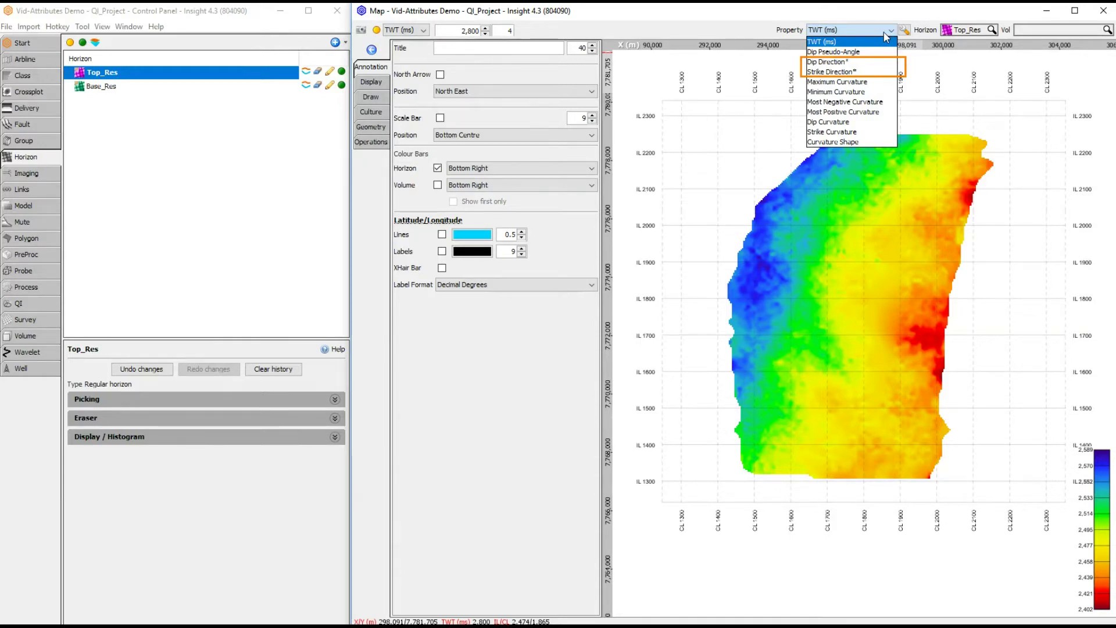
pyautogui.click(883, 33)
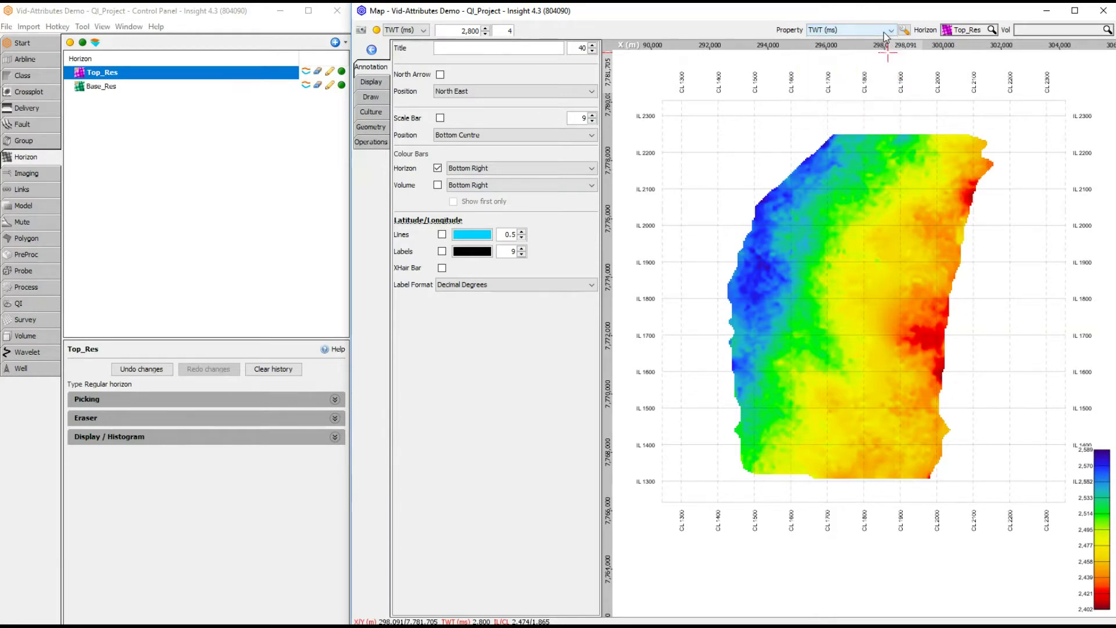
pyautogui.click(8, 27)
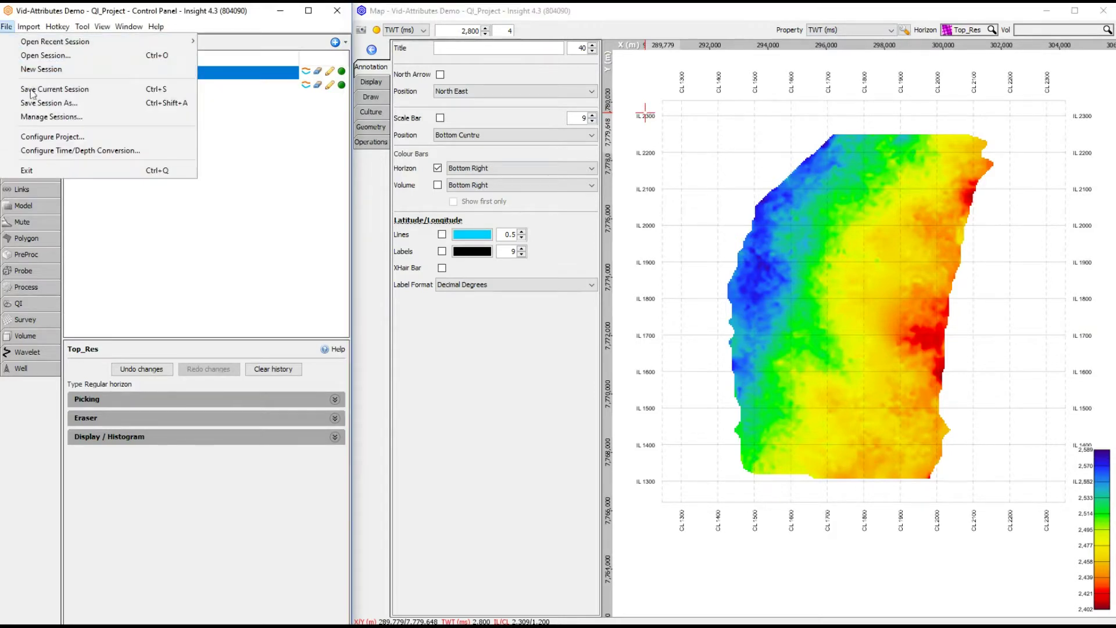
pyautogui.click(45, 151)
pyautogui.click(140, 256)
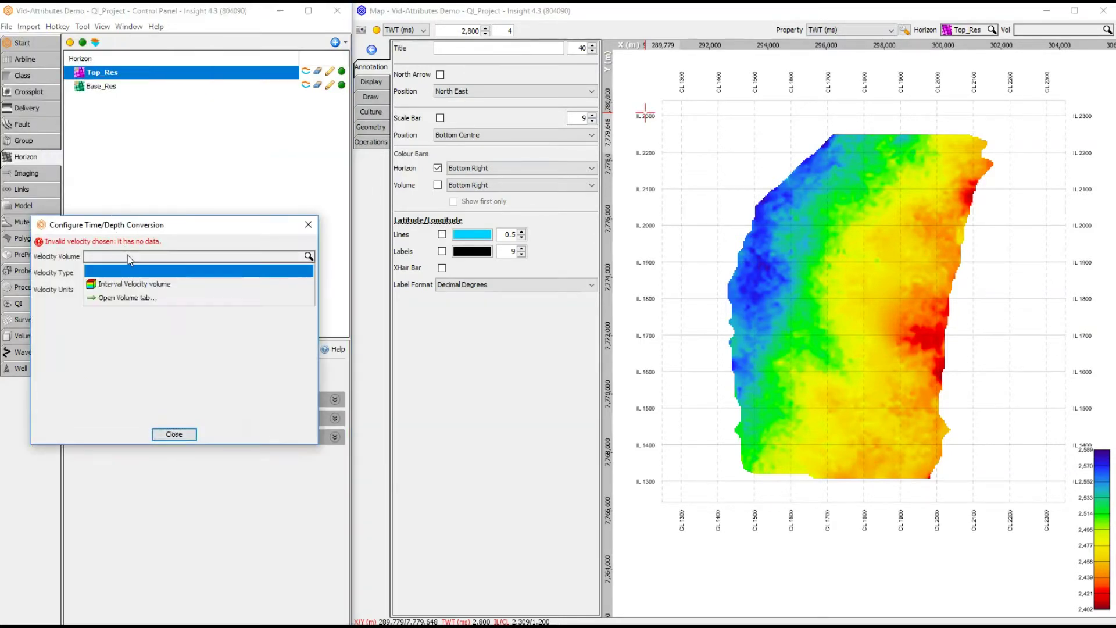
pyautogui.click(140, 285)
pyautogui.click(181, 437)
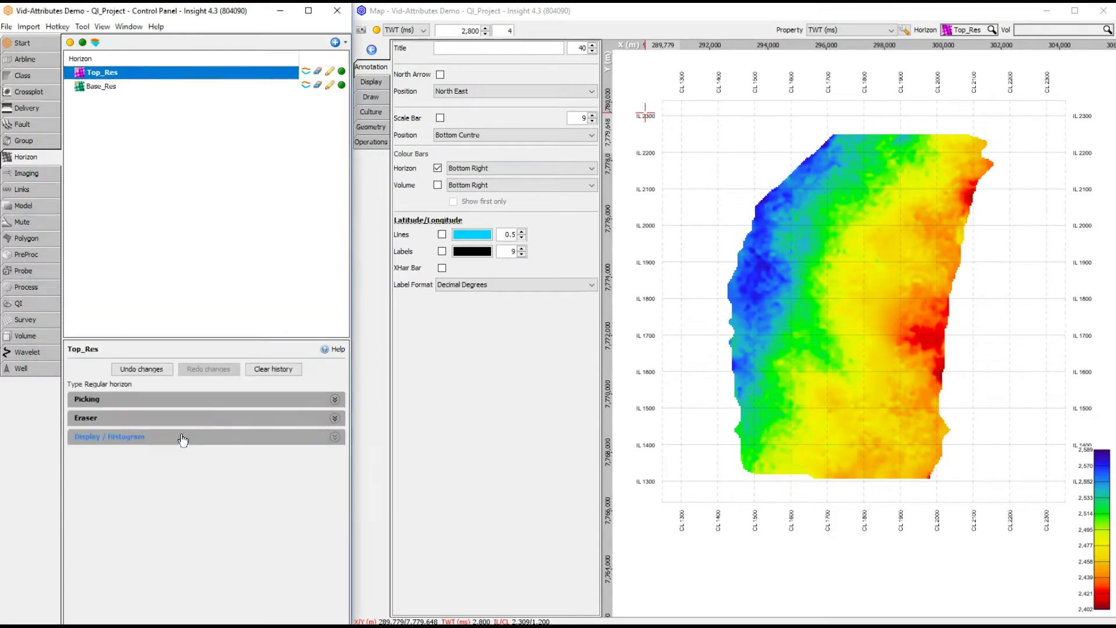
pyautogui.click(842, 30)
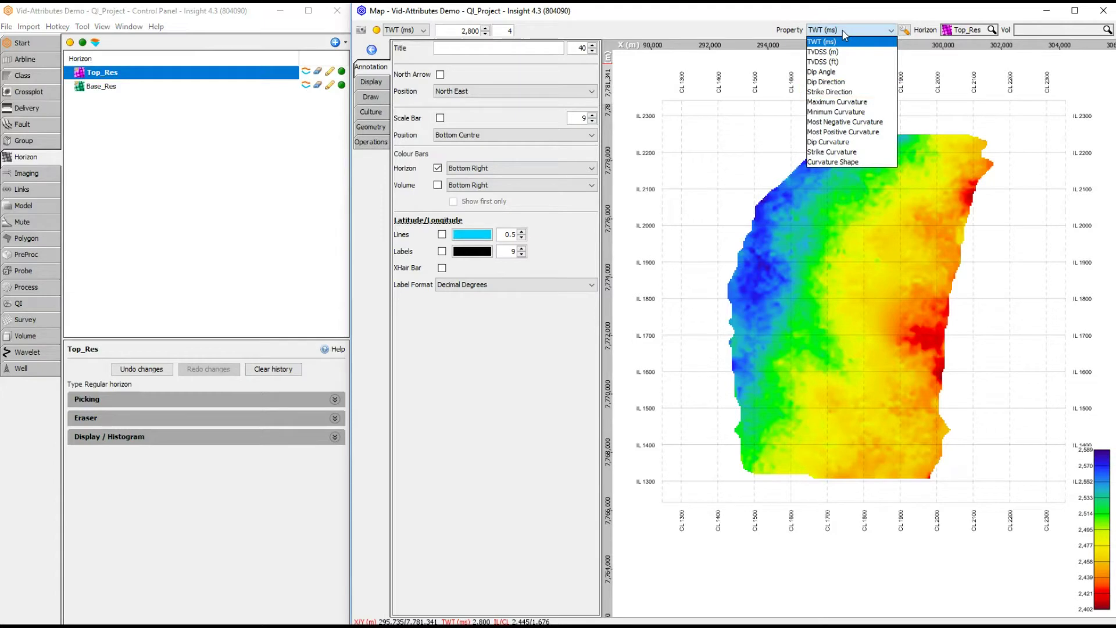
# Step: Choose Full_stack as the map volume, review the amplitude properties offered, and bring up Top_Res horizon settings
pyautogui.click(843, 31)
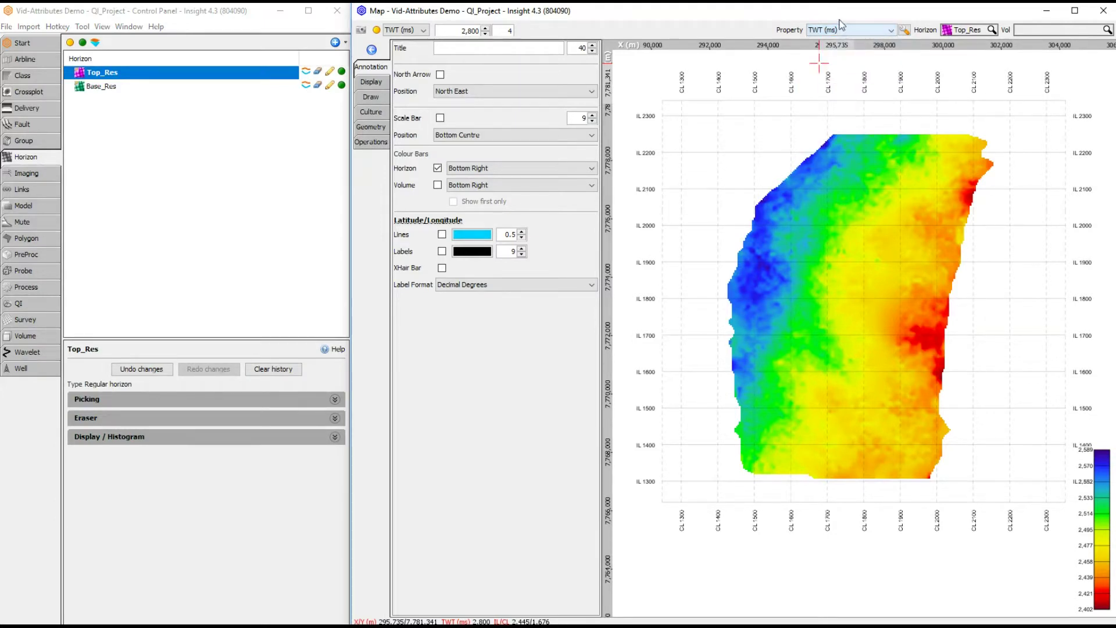
pyautogui.click(1031, 30)
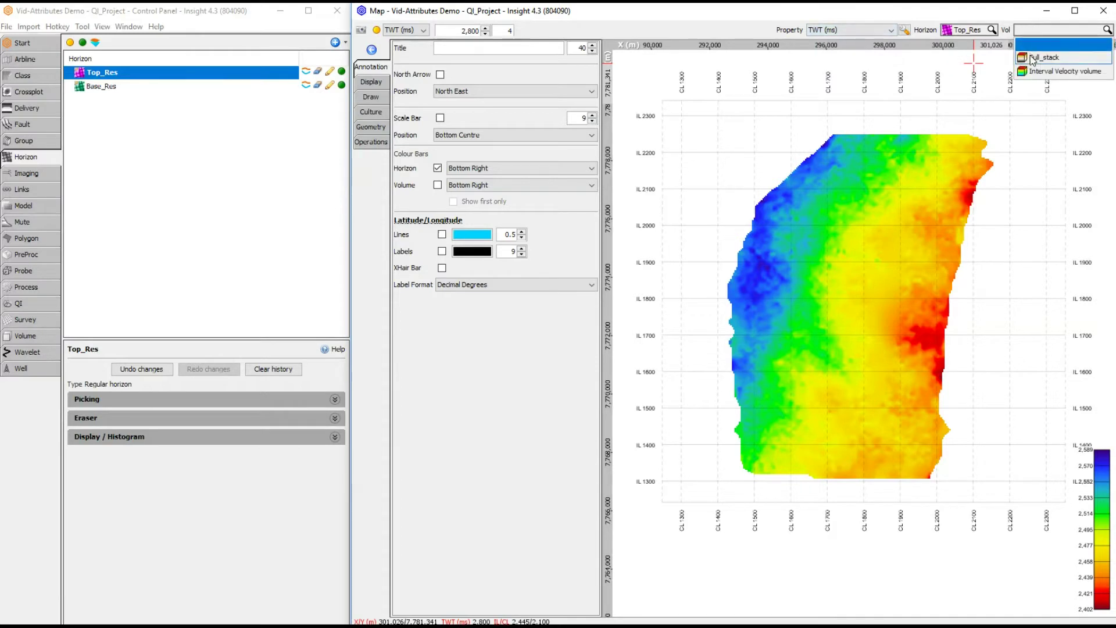
pyautogui.click(1030, 57)
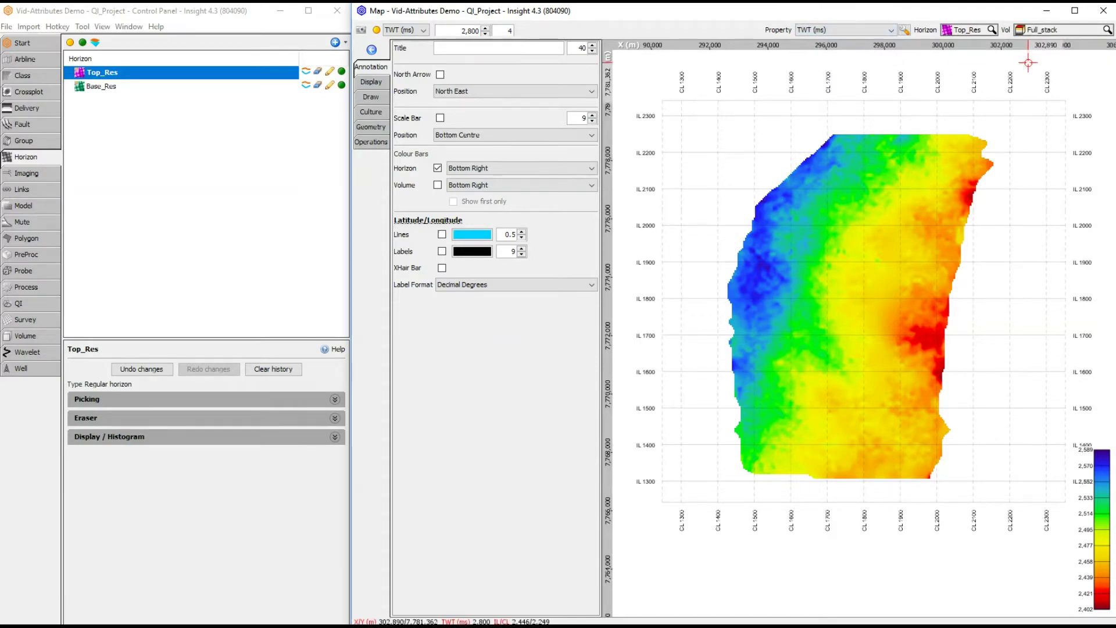
pyautogui.click(865, 30)
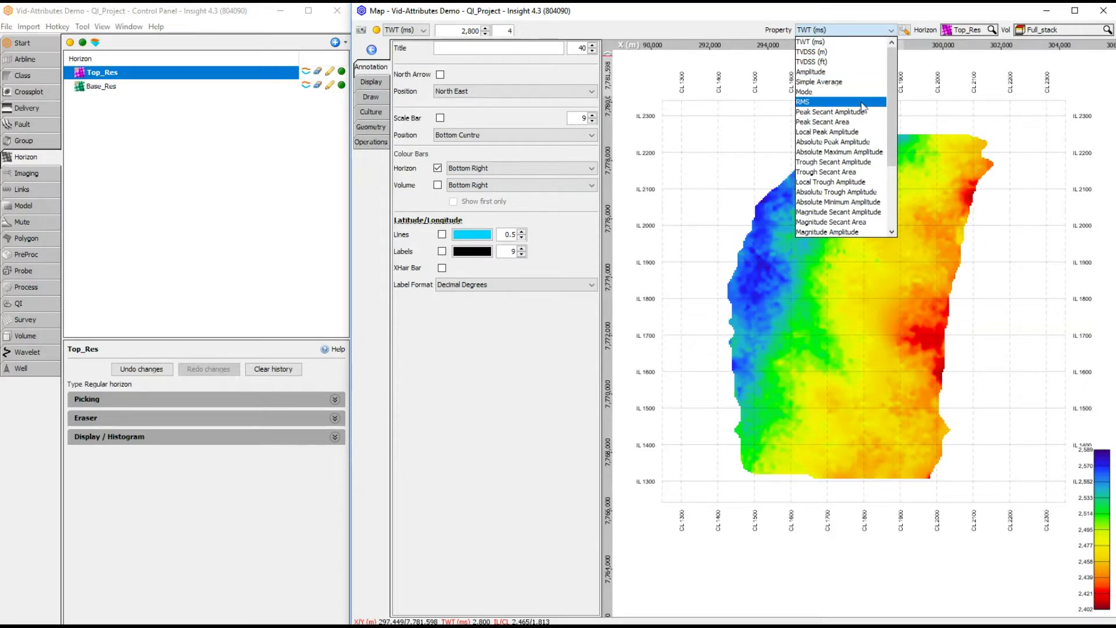
pyautogui.click(904, 33)
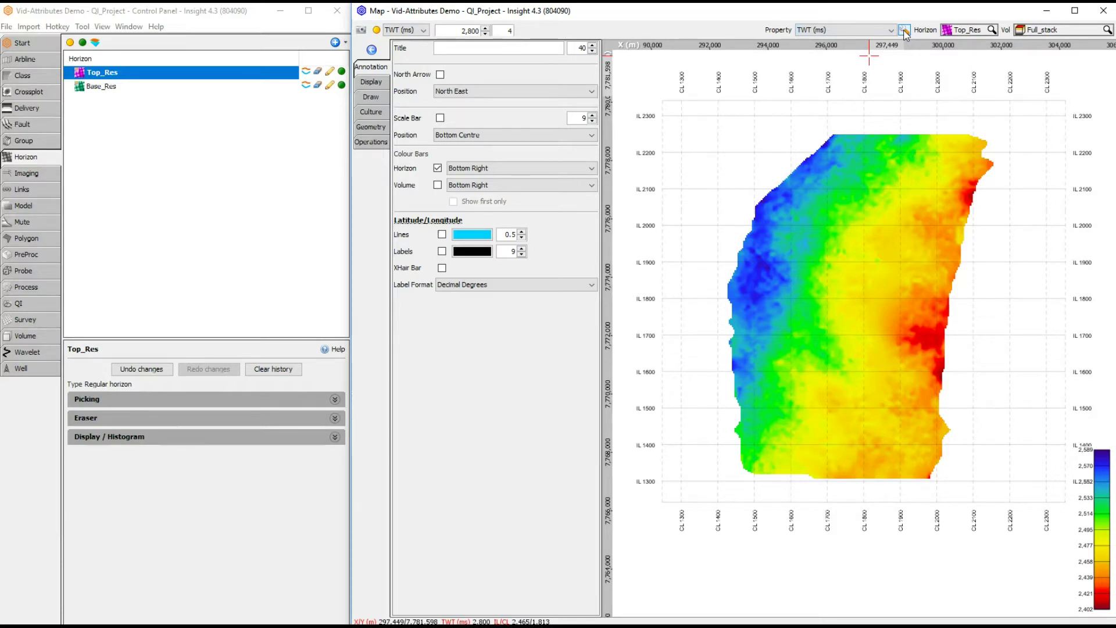
pyautogui.click(904, 30)
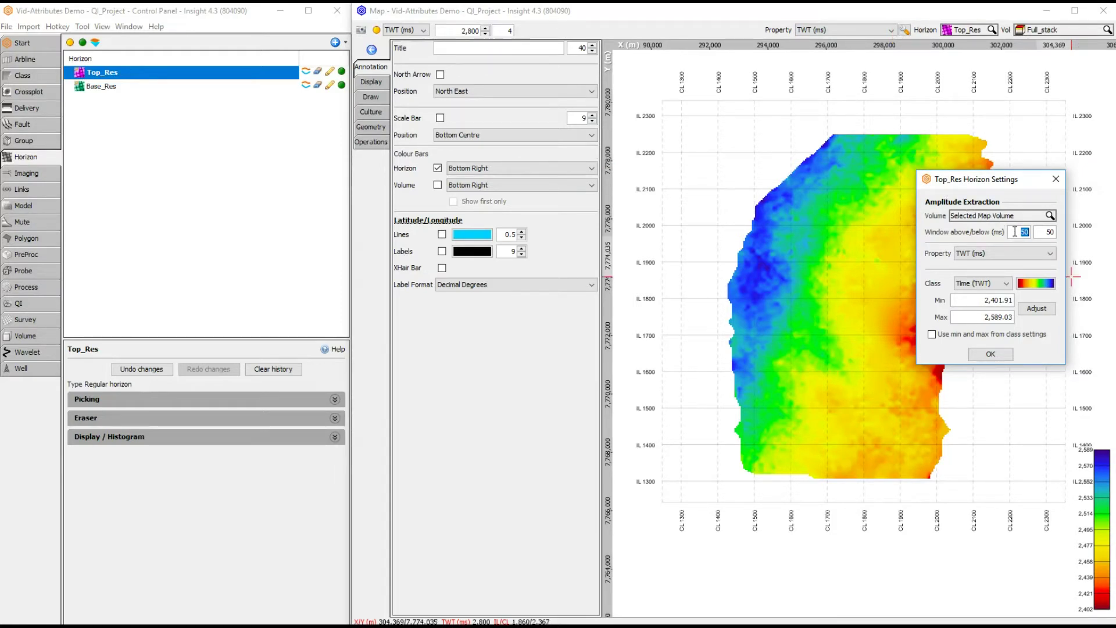
# Step: Set Window above to 10 ms and Property to RMS, and turn off the class min/max option
pyautogui.press('BackSpace')
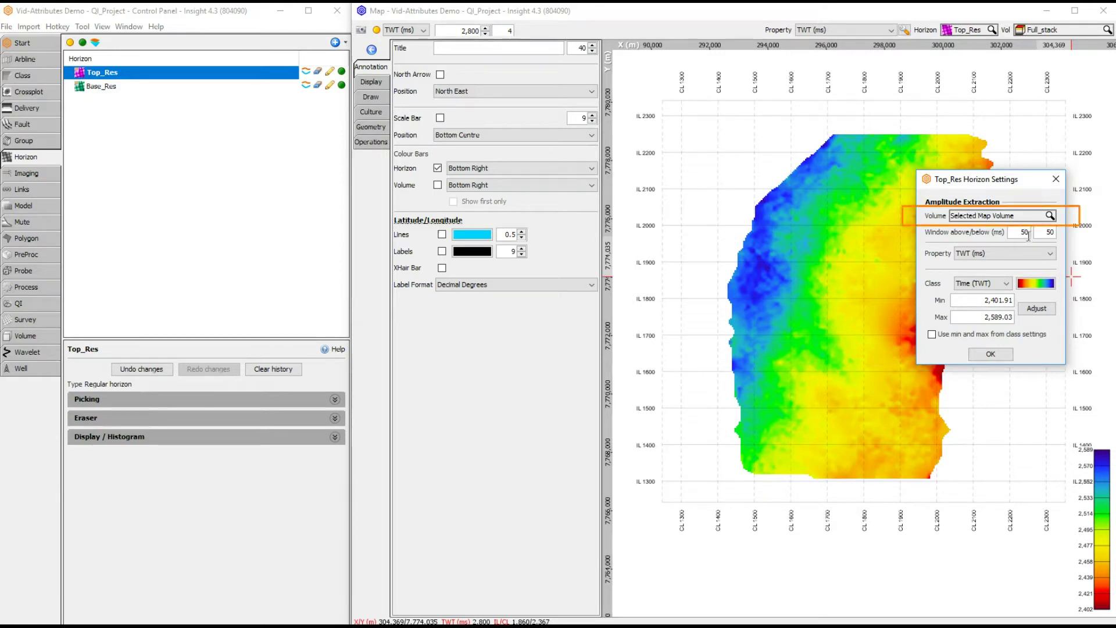
pyautogui.write('10')
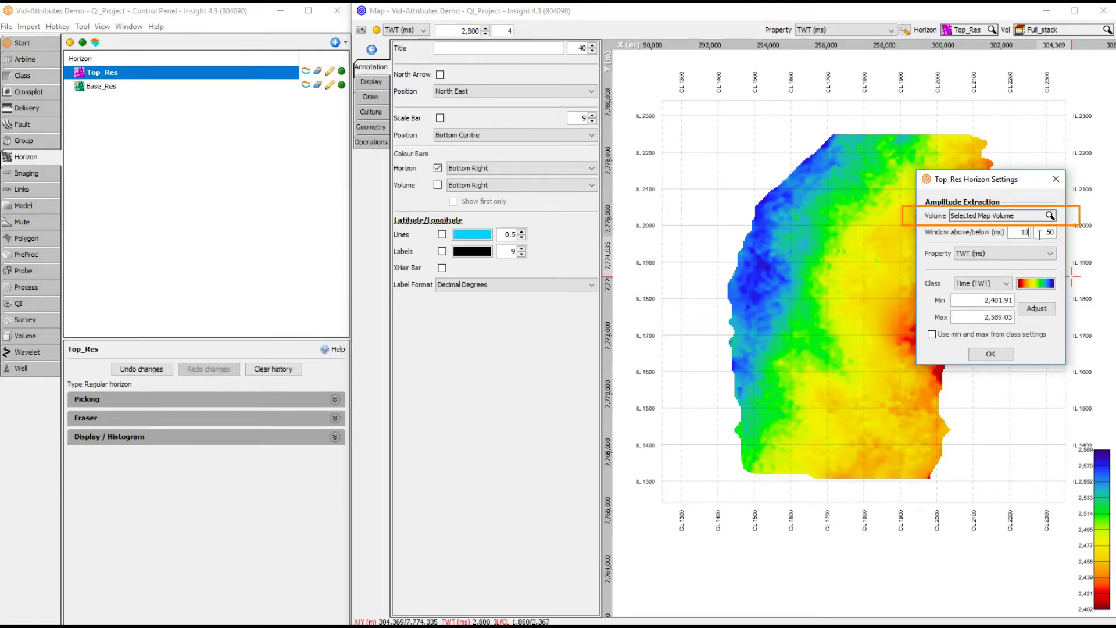
pyautogui.click(969, 256)
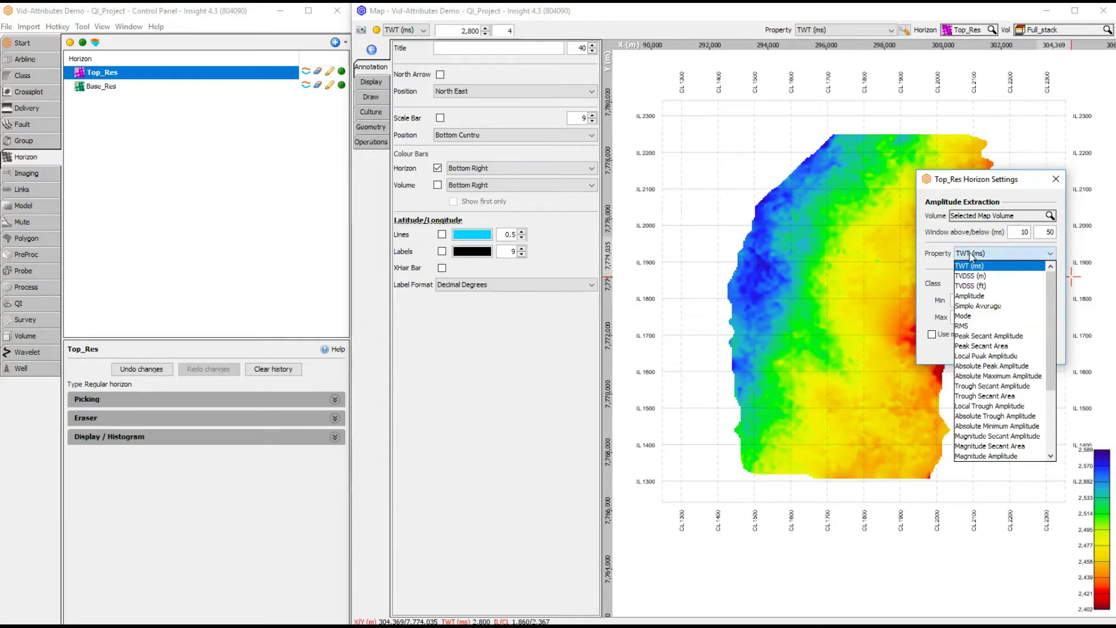
pyautogui.click(970, 327)
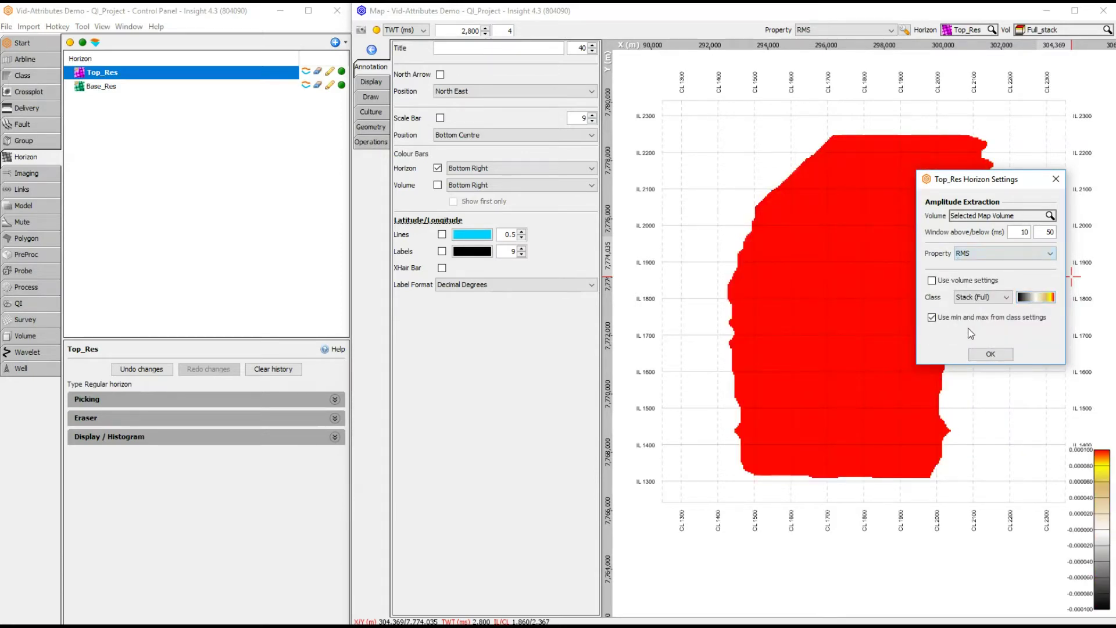
pyautogui.click(932, 317)
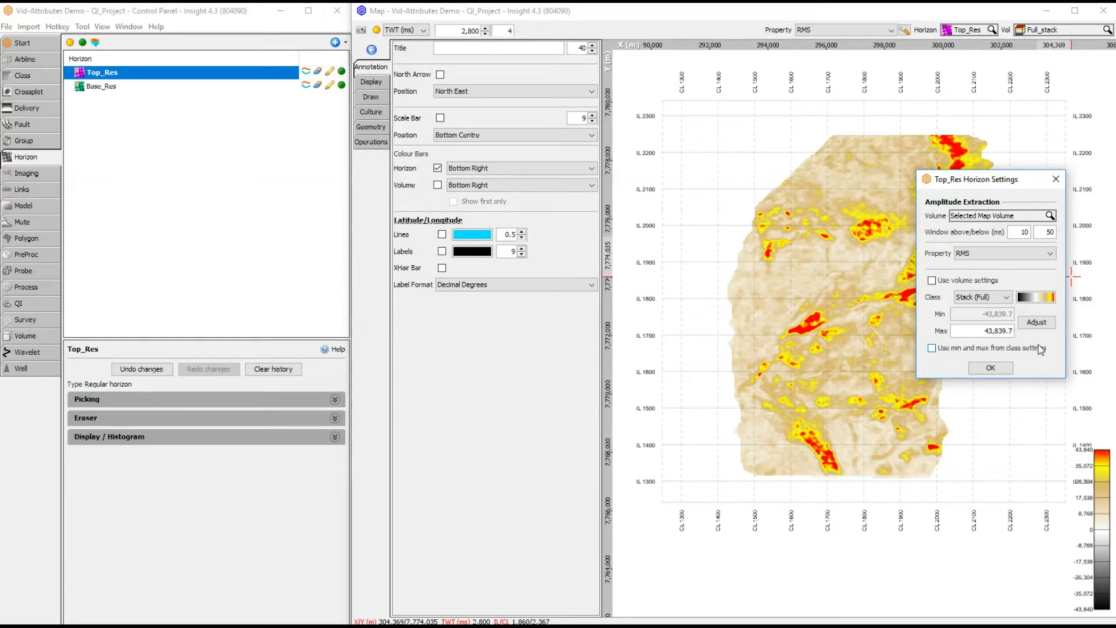
pyautogui.click(992, 368)
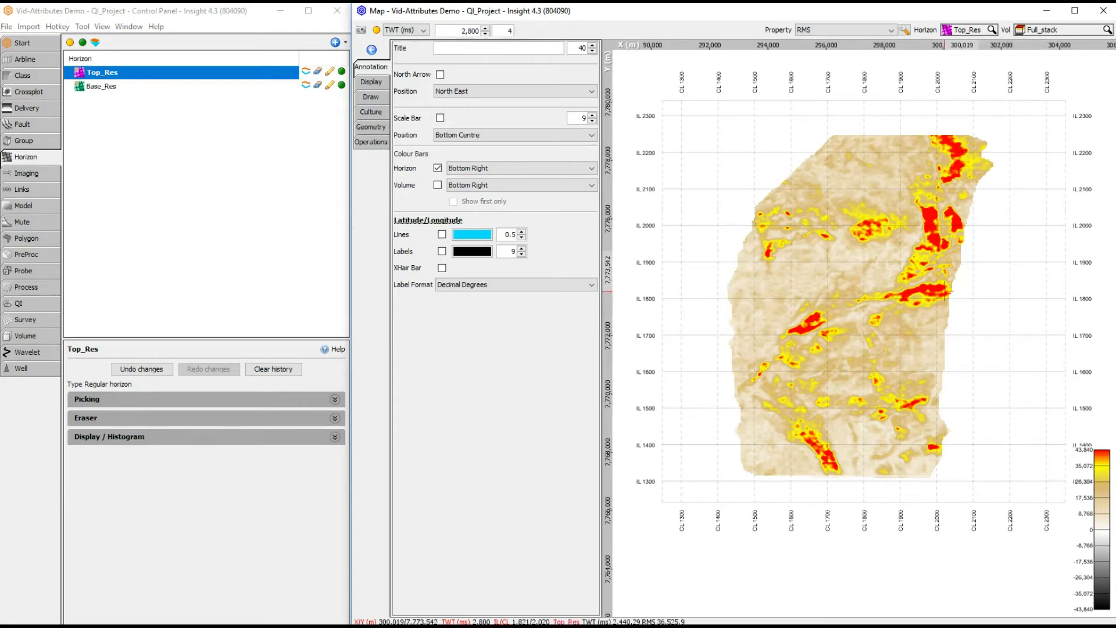
# Step: Save Top_Res's RMS values as a new custom property named RMS_abv10_bel50
pyautogui.rightClick(860, 249)
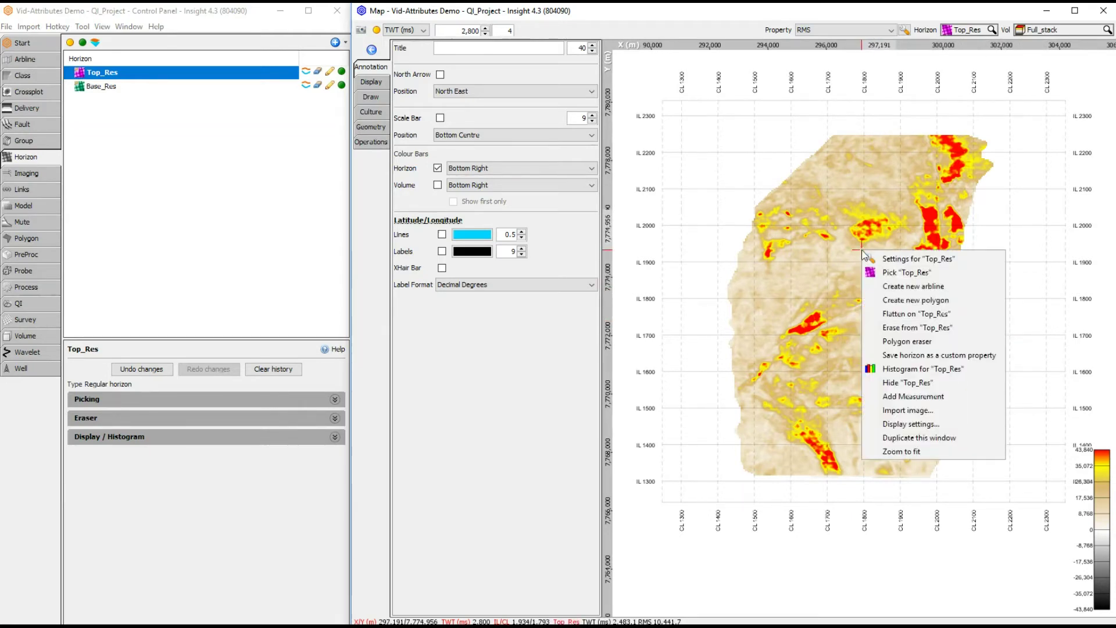
pyautogui.click(890, 355)
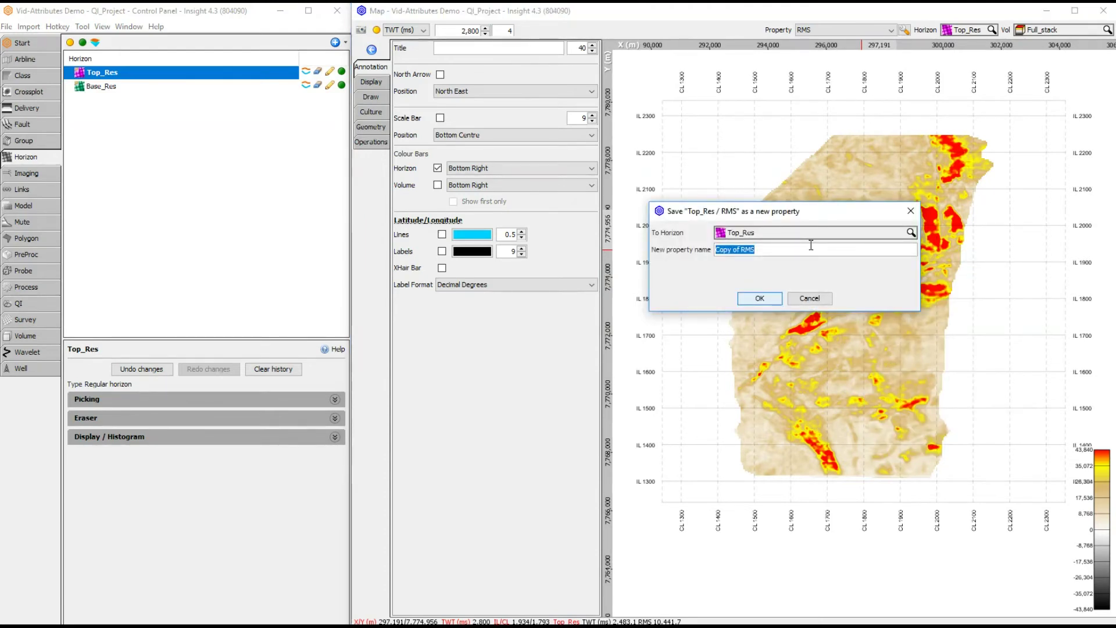
pyautogui.press('BackSpace')
pyautogui.write('RMS_abv10_bel50')
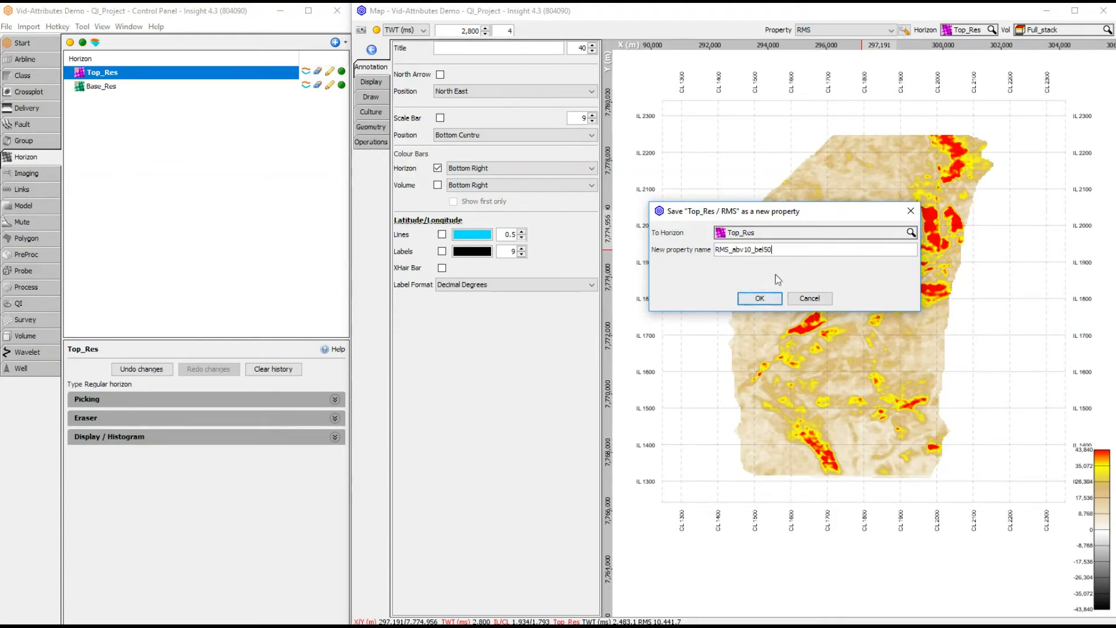
pyautogui.click(759, 298)
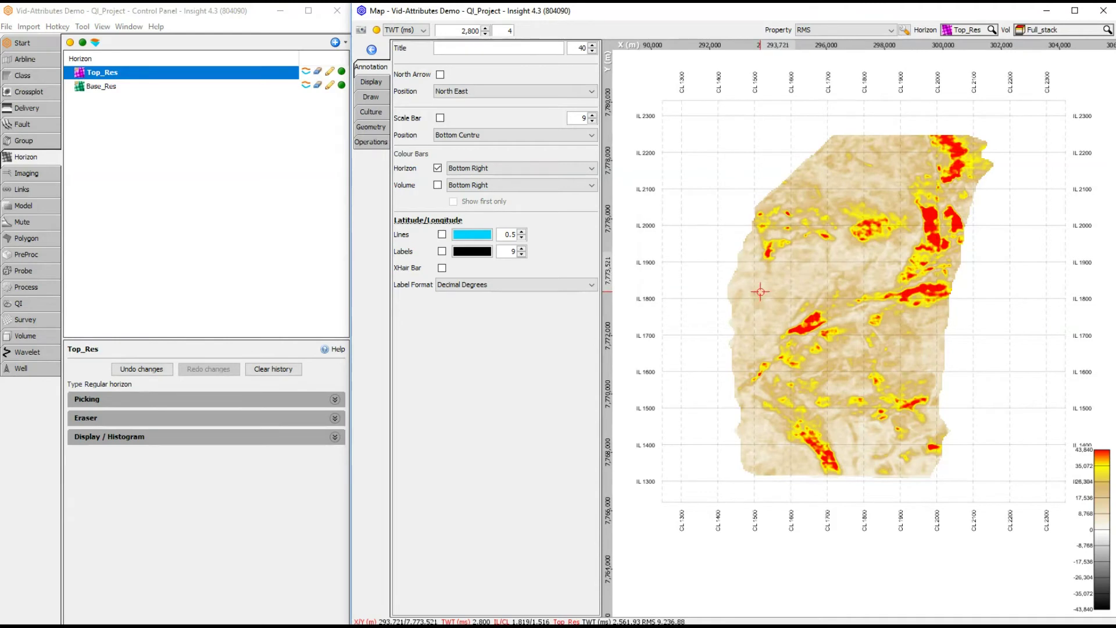
# Step: Display RMS_abv10_bel50, set the volume to blank, and return the map to TWT (ms)
pyautogui.click(879, 32)
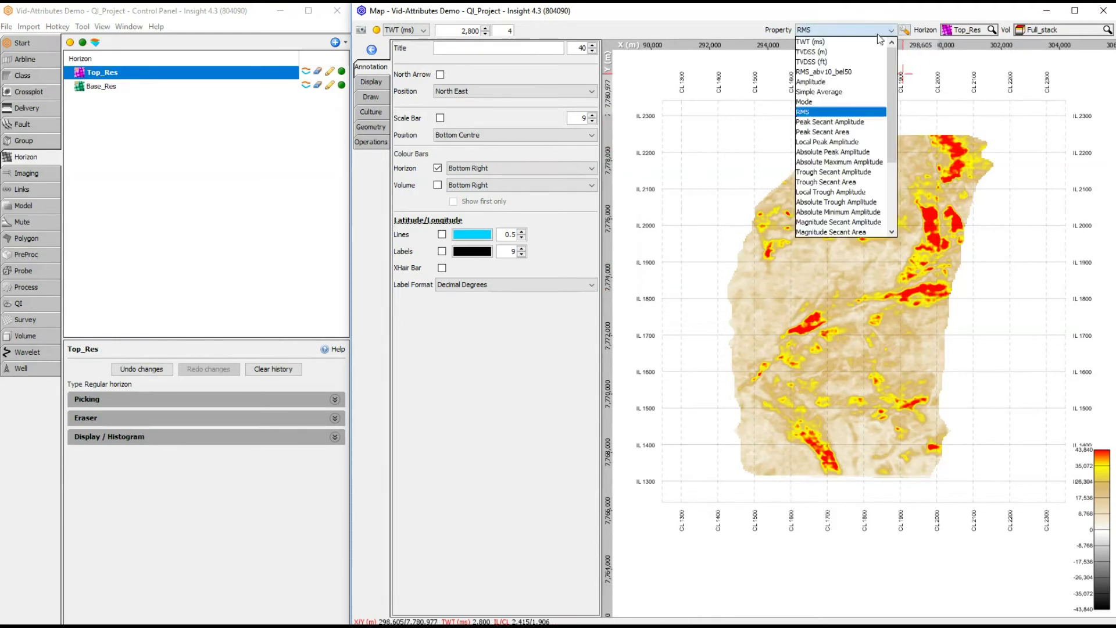
pyautogui.click(822, 71)
pyautogui.click(1046, 30)
pyautogui.click(1051, 46)
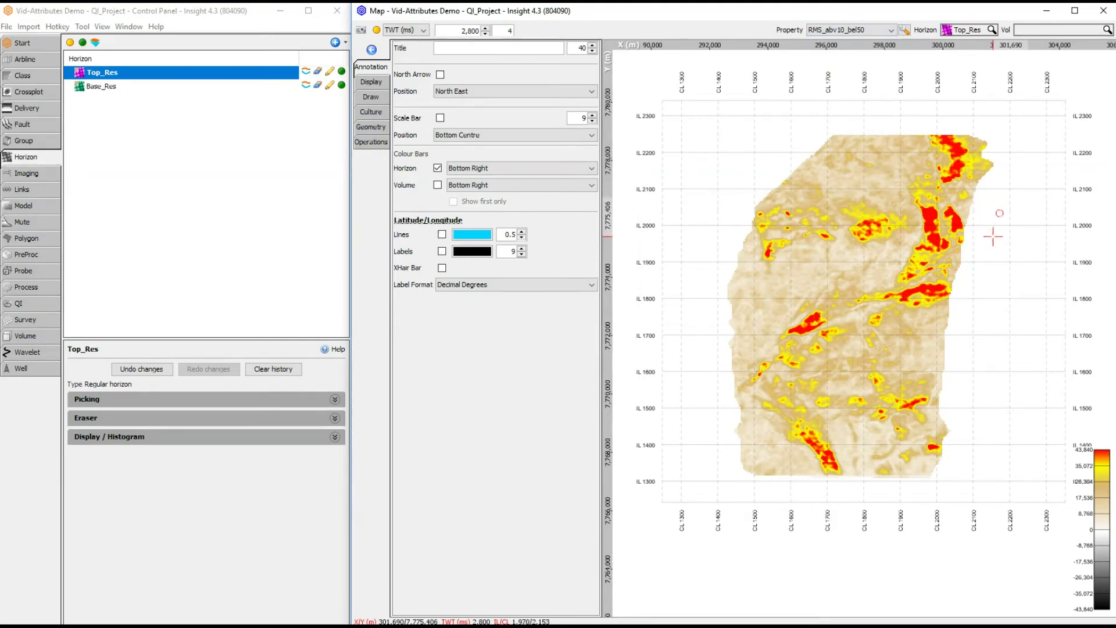
pyautogui.click(889, 30)
pyautogui.click(861, 41)
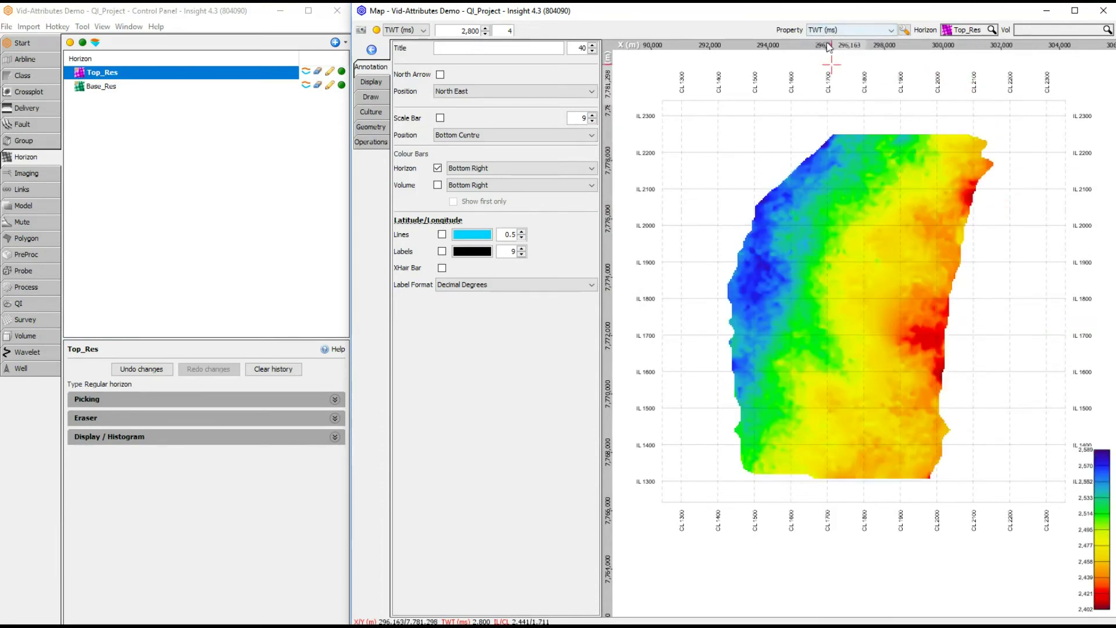
# Step: In horizon operations, set the input volume to Full_stack and the attribute to RMS
pyautogui.click(370, 143)
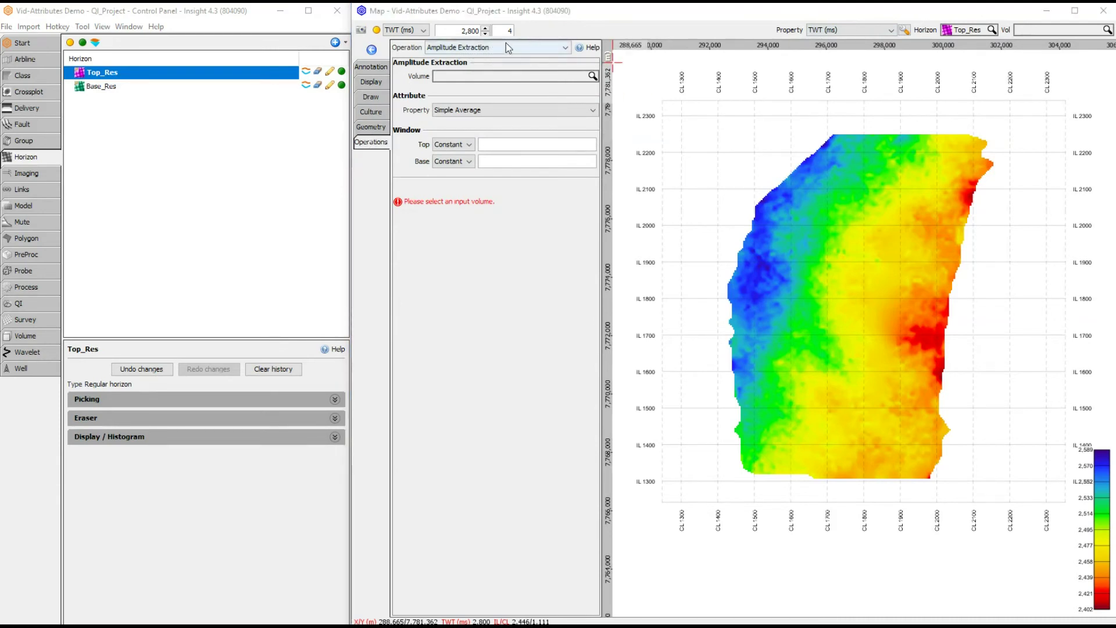
pyautogui.click(488, 77)
pyautogui.click(462, 103)
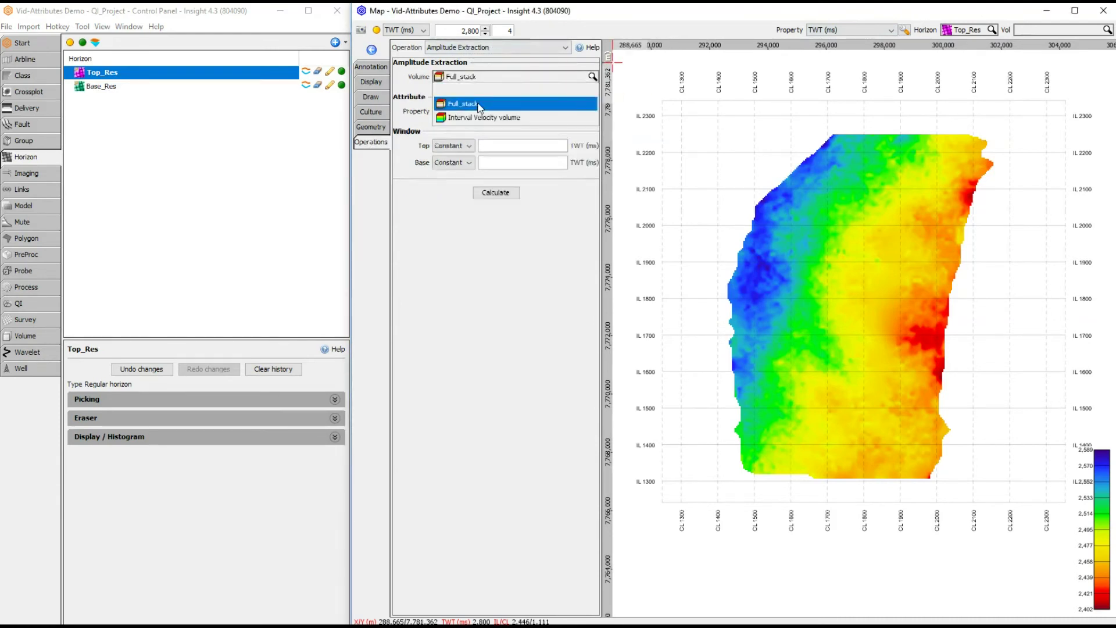
pyautogui.click(462, 111)
pyautogui.click(463, 134)
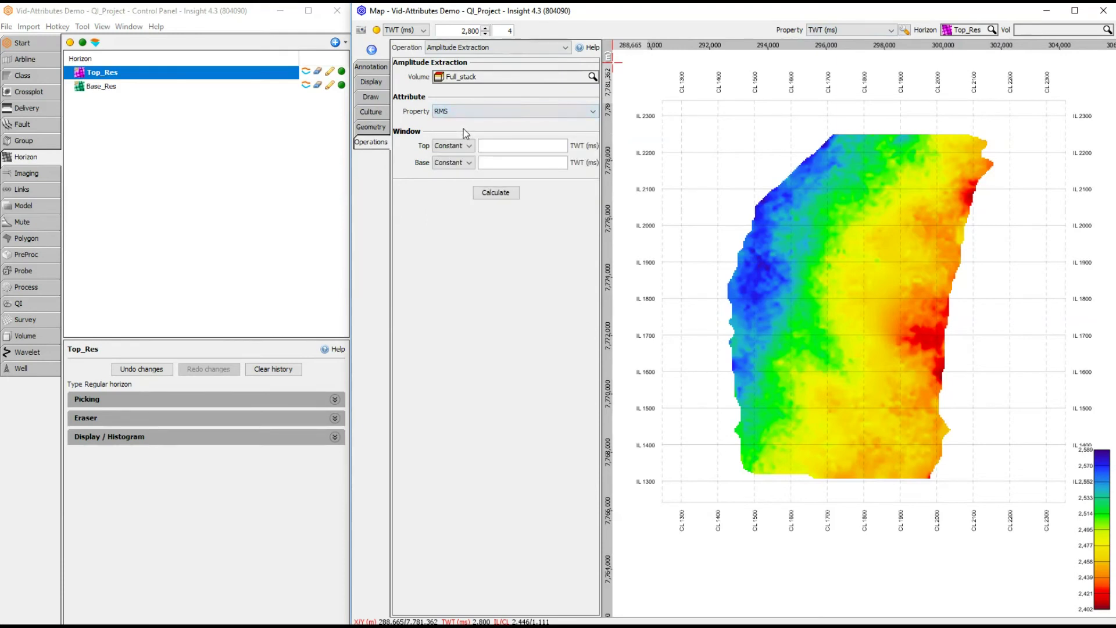
# Step: Bound the extraction window by Top_Res above and Base_Res below, and calculate
pyautogui.click(445, 158)
pyautogui.click(531, 146)
pyautogui.click(472, 170)
pyautogui.click(447, 175)
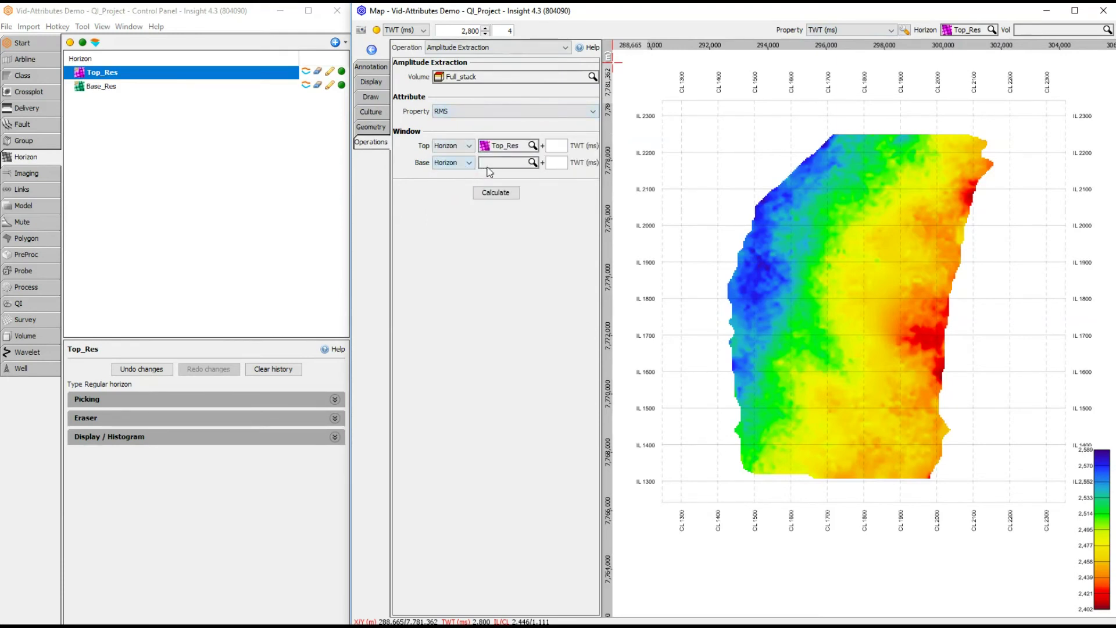
pyautogui.click(532, 162)
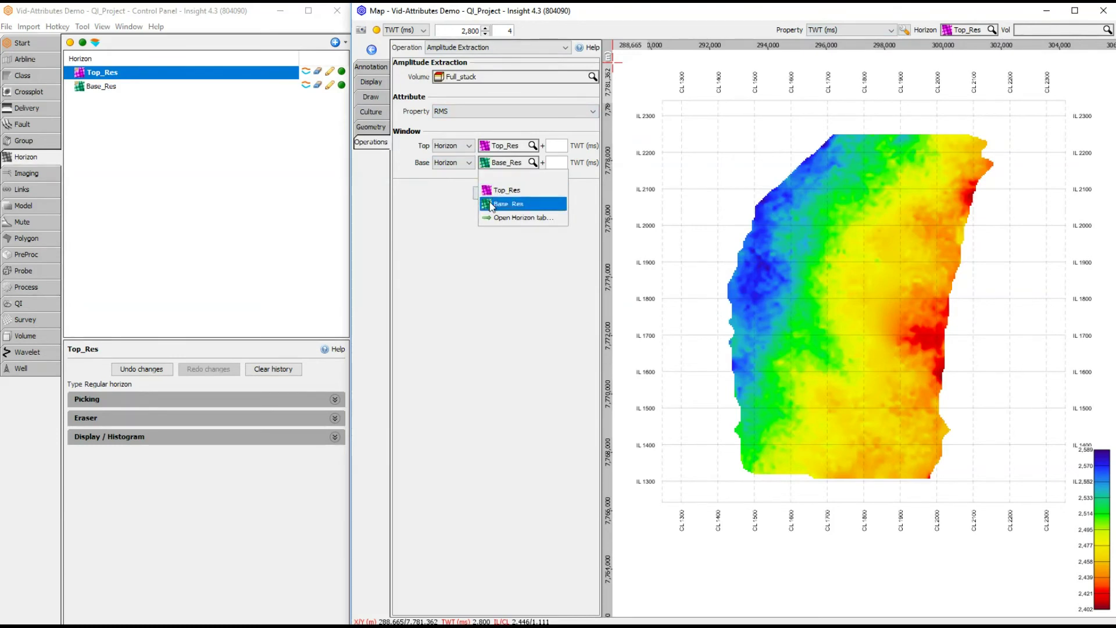
pyautogui.click(492, 205)
pyautogui.click(496, 192)
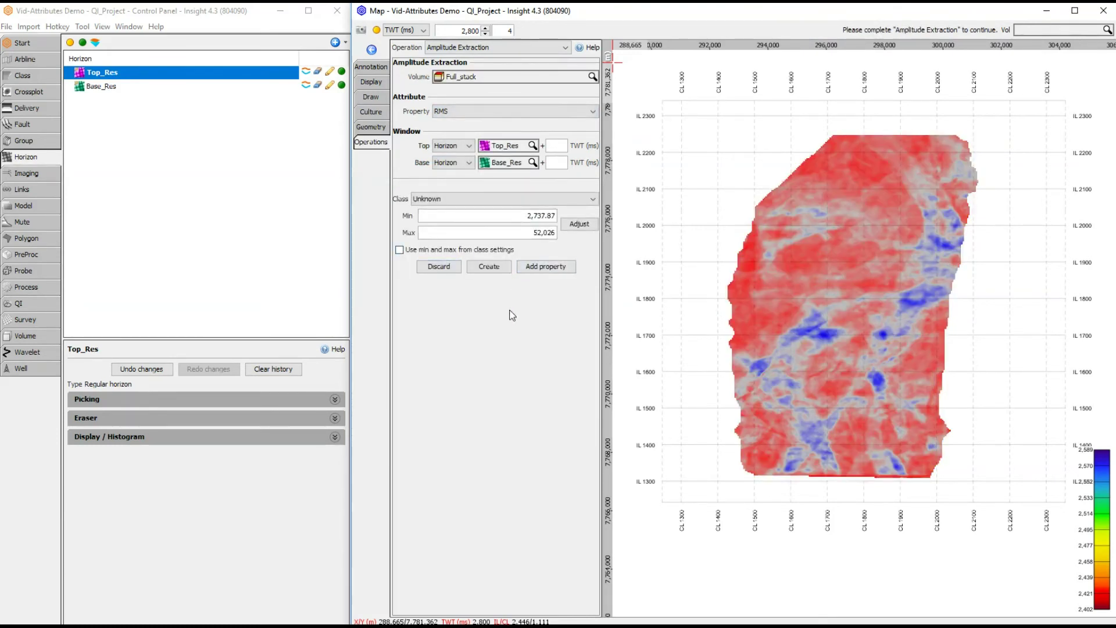
# Step: Class the result as Stack (Full), set Max to 30,000, and add it as Between_TopRes_BaseRes
pyautogui.click(466, 199)
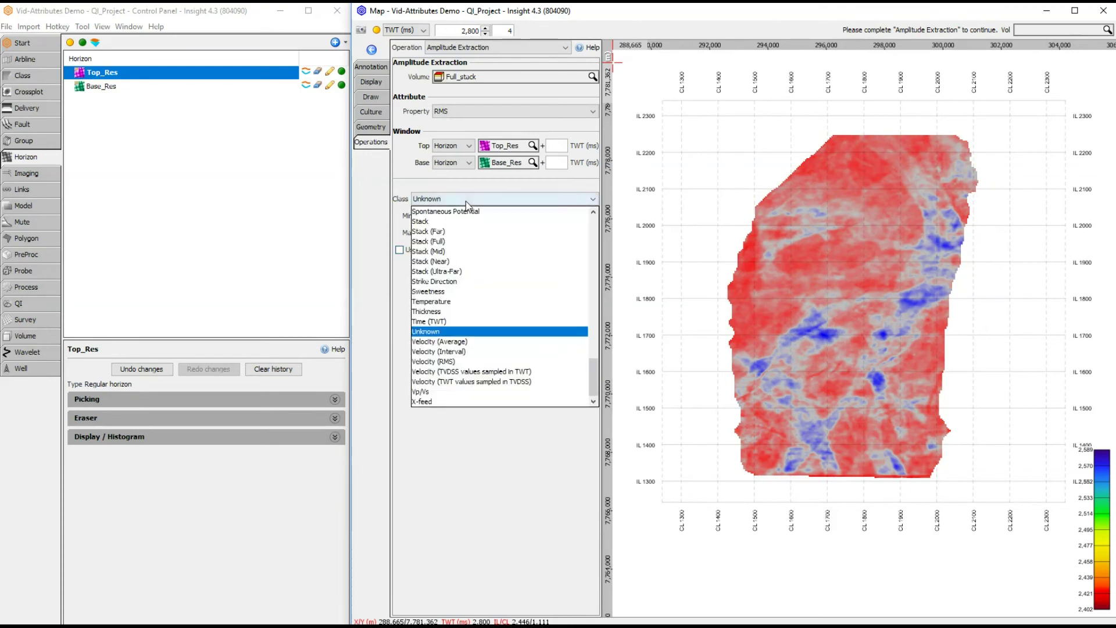
pyautogui.click(448, 241)
pyautogui.moveTo(534, 232); pyautogui.dragTo(594, 236)
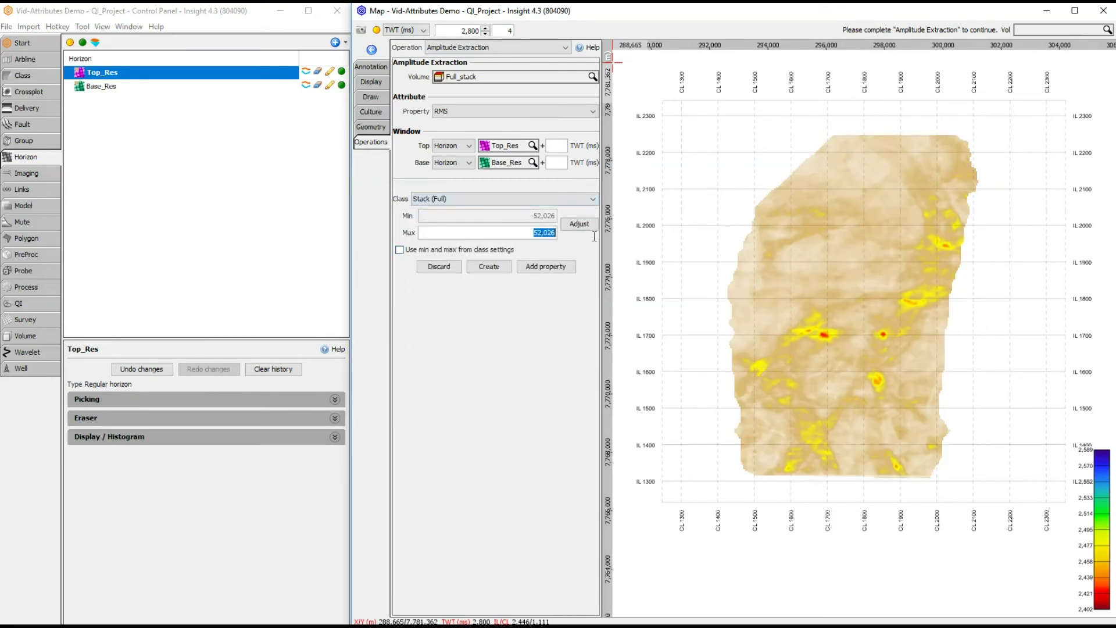
pyautogui.write('30,000')
pyautogui.press('Return')
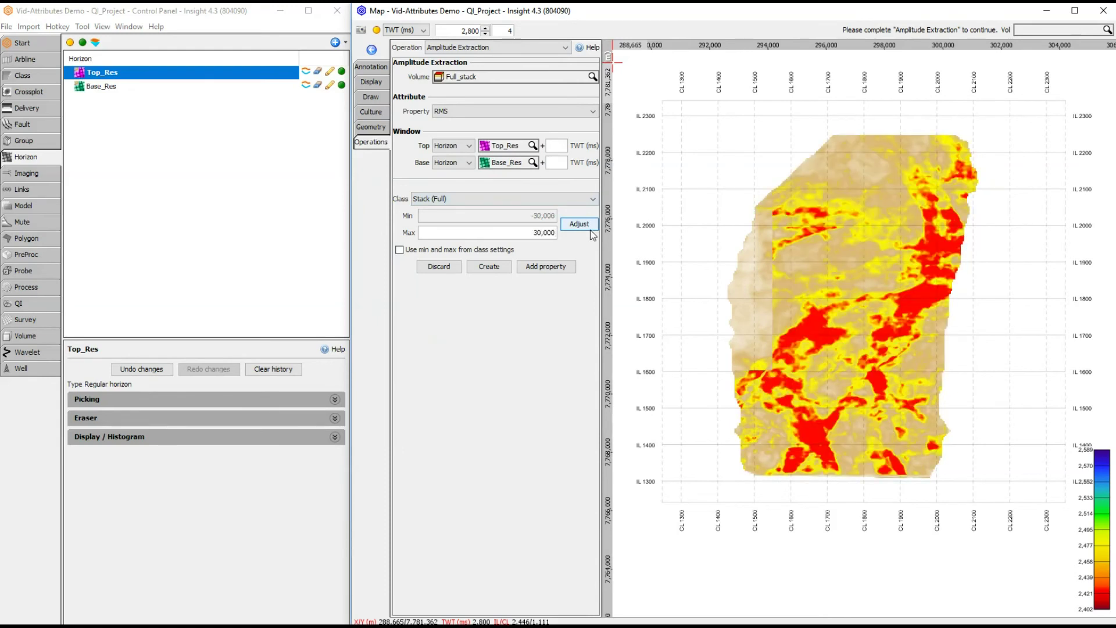
pyautogui.click(535, 267)
pyautogui.write('Between_TopRes_BaseRes')
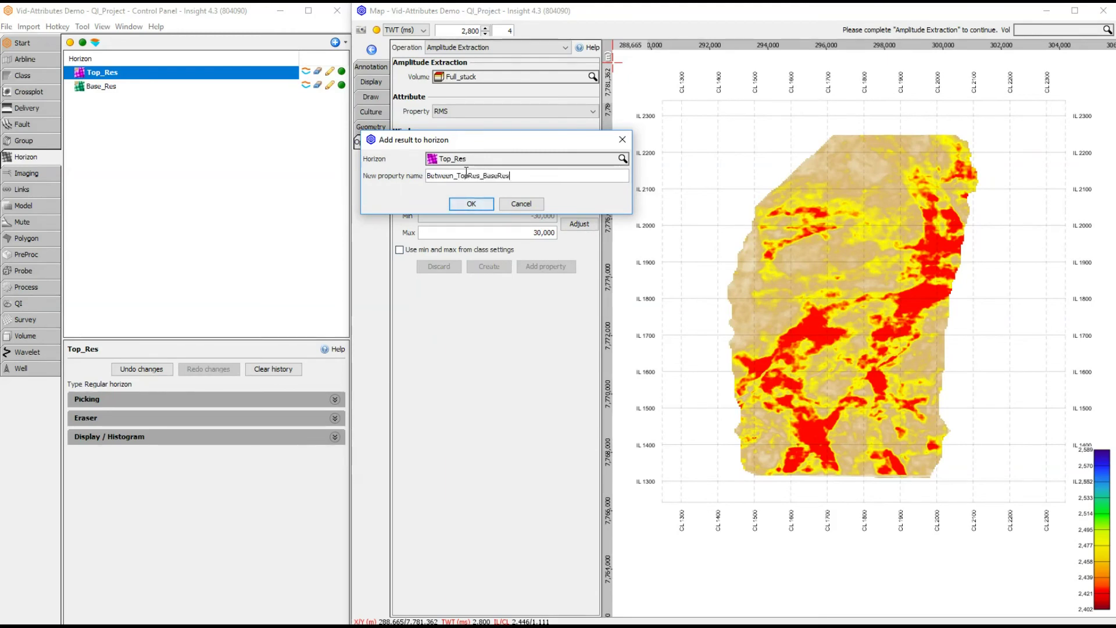
pyautogui.click(471, 203)
# Step: Show Between_TopRes_BaseRes on the map, then delete it from Top_Res's custom properties
pyautogui.click(830, 30)
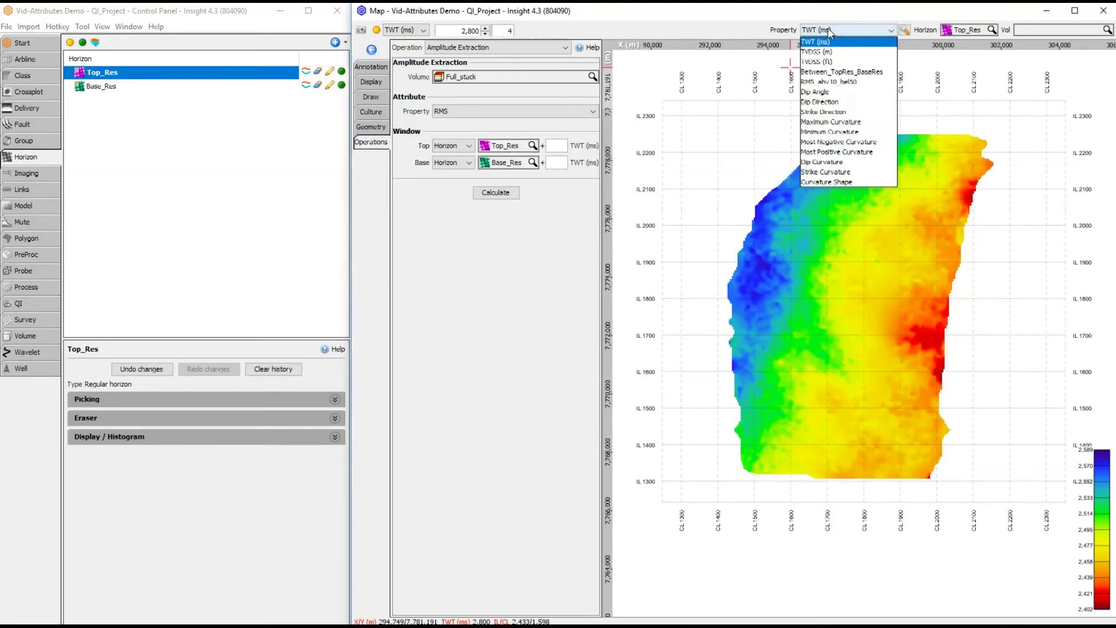
pyautogui.click(840, 71)
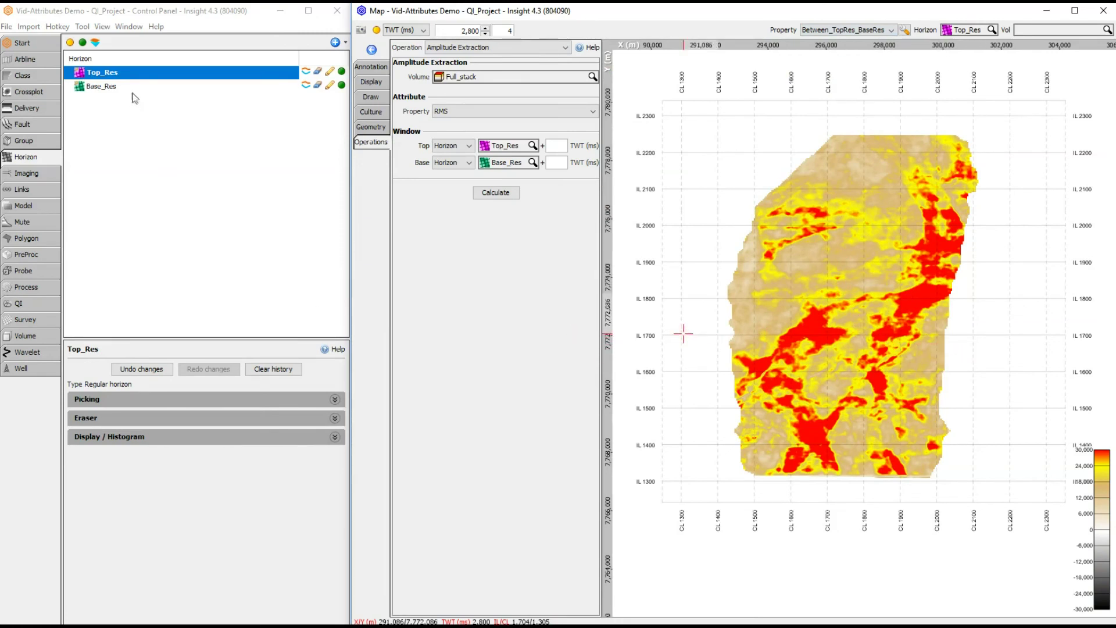
pyautogui.rightClick(131, 75)
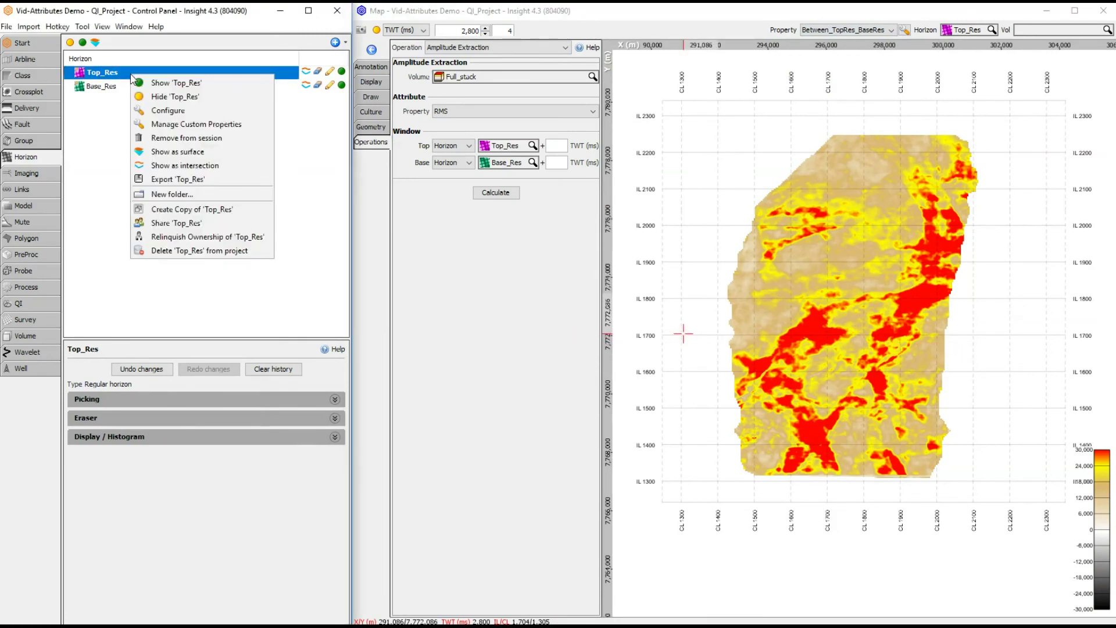
pyautogui.click(193, 128)
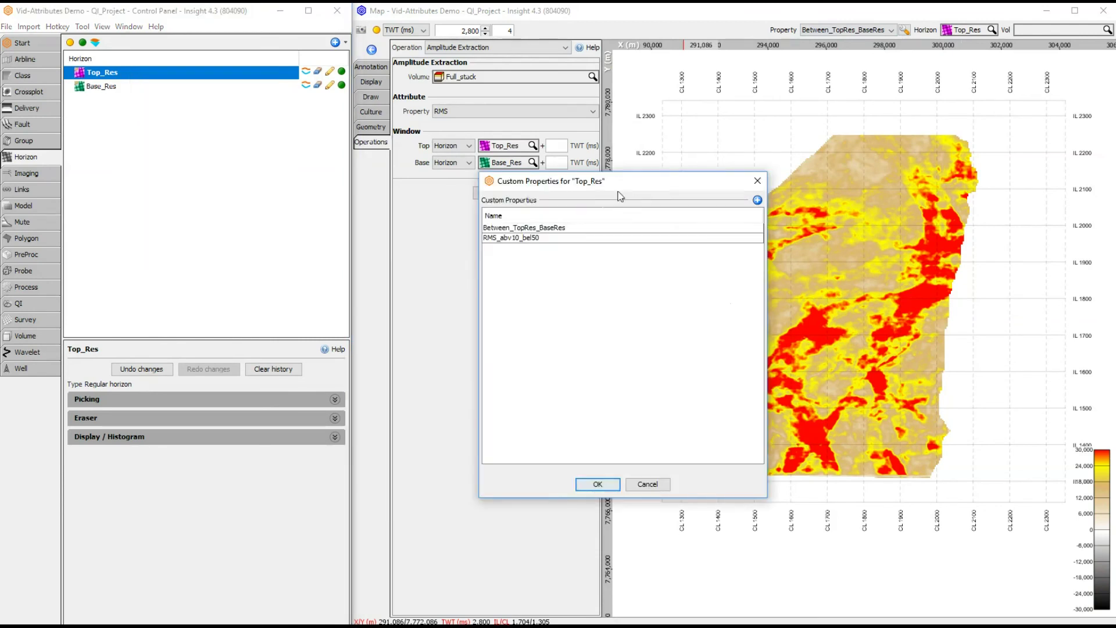
pyautogui.doubleClick(583, 226)
pyautogui.rightClick(585, 231)
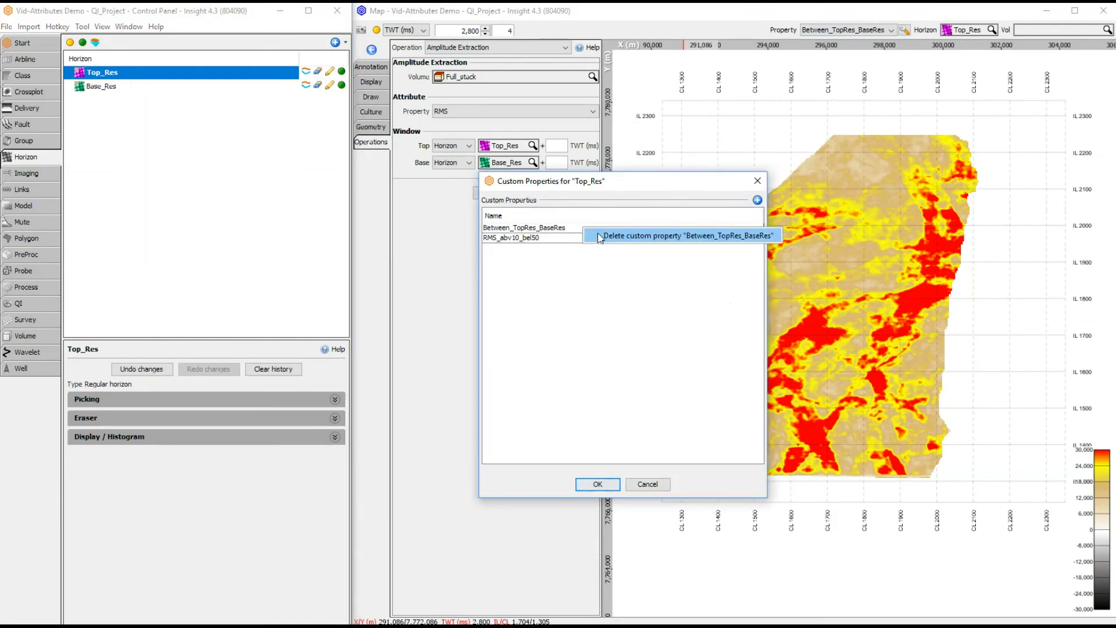
pyautogui.click(597, 237)
pyautogui.click(589, 365)
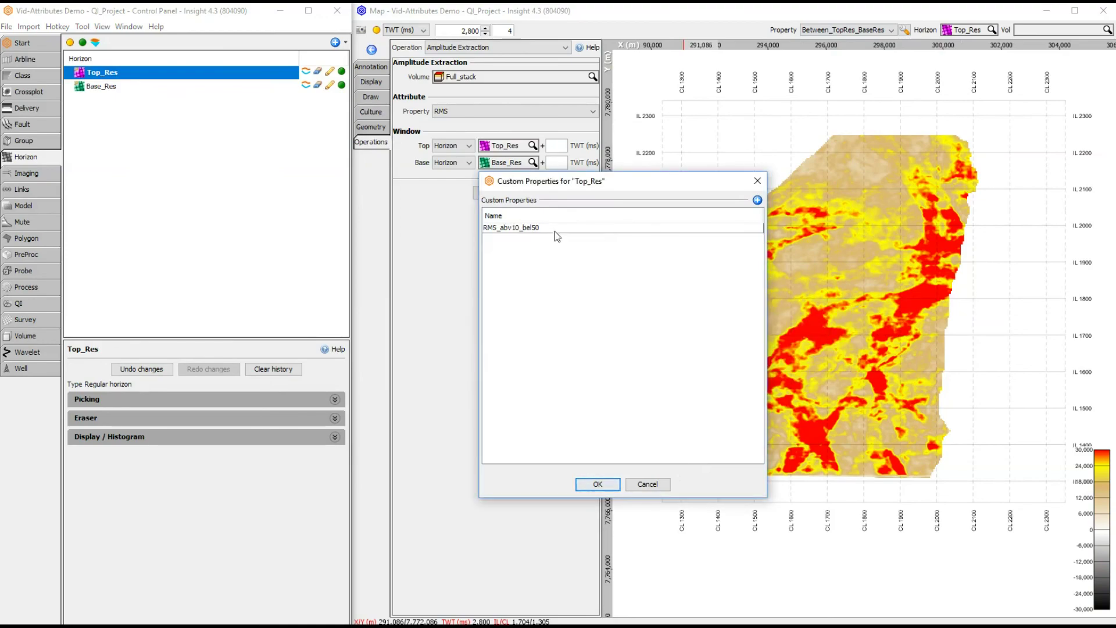